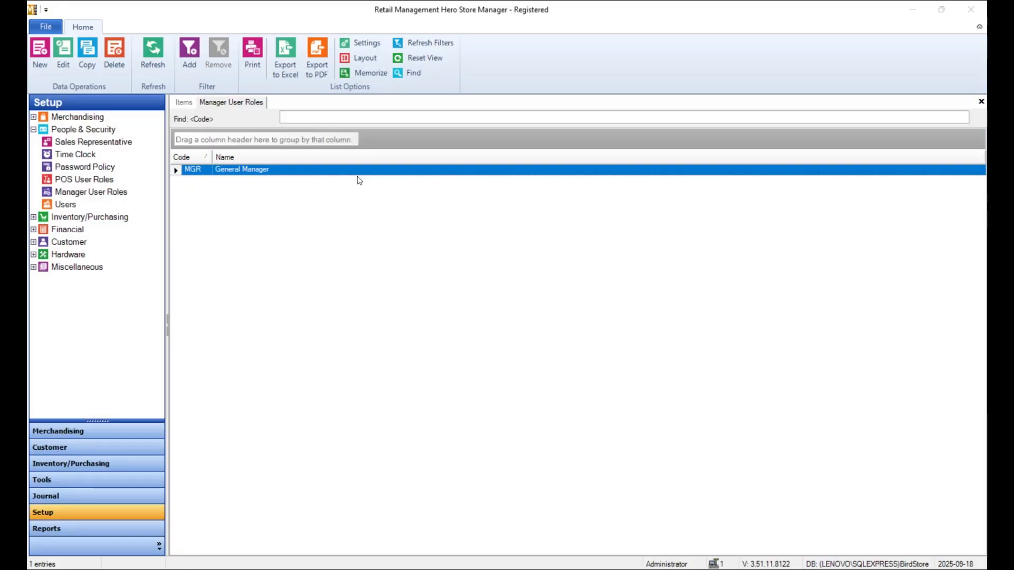
- Open the physical inventory counts and start creating a new count
{"action": "left_click", "coordinate": [102, 463]}
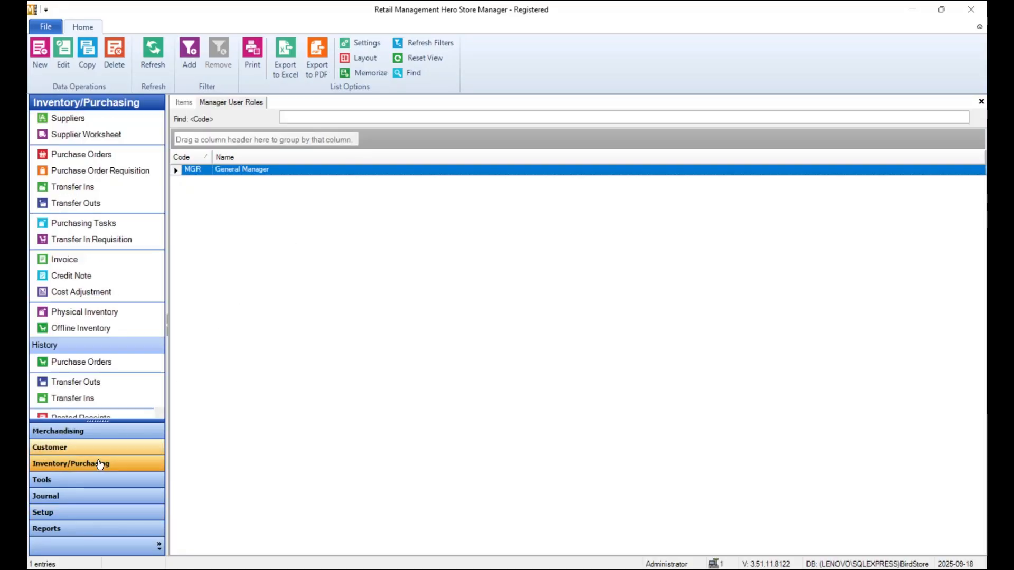
{"action": "left_click", "coordinate": [121, 319]}
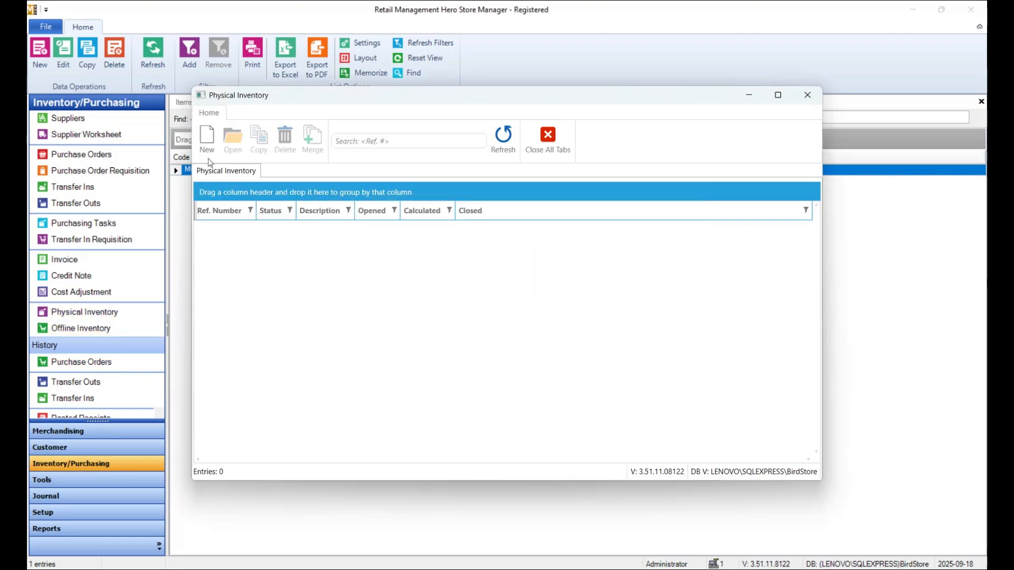
{"action": "left_click", "coordinate": [208, 146]}
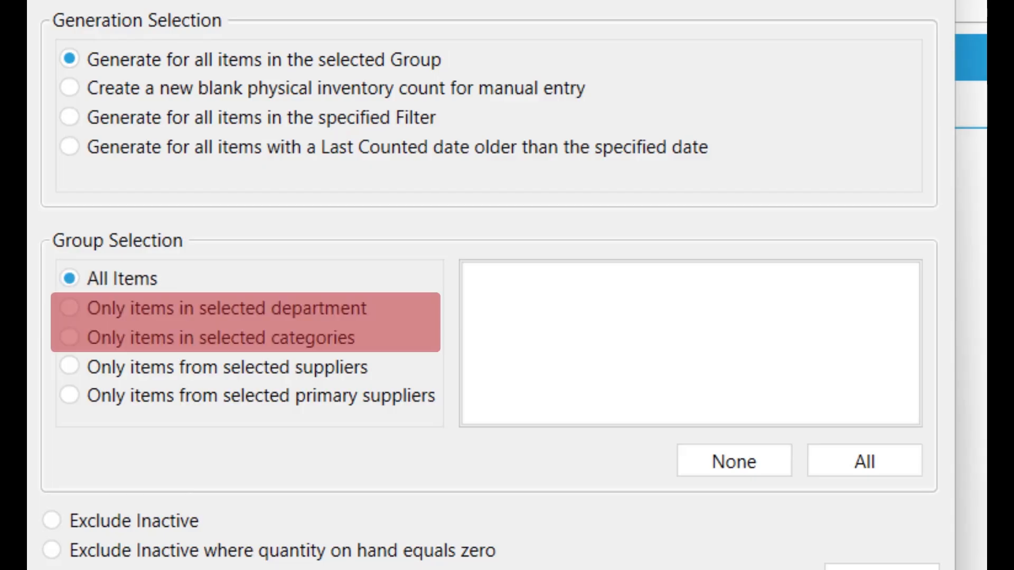
- Review the group selection choices for limiting the count by department, category and supplier
{"action": "left_click", "coordinate": [200, 311]}
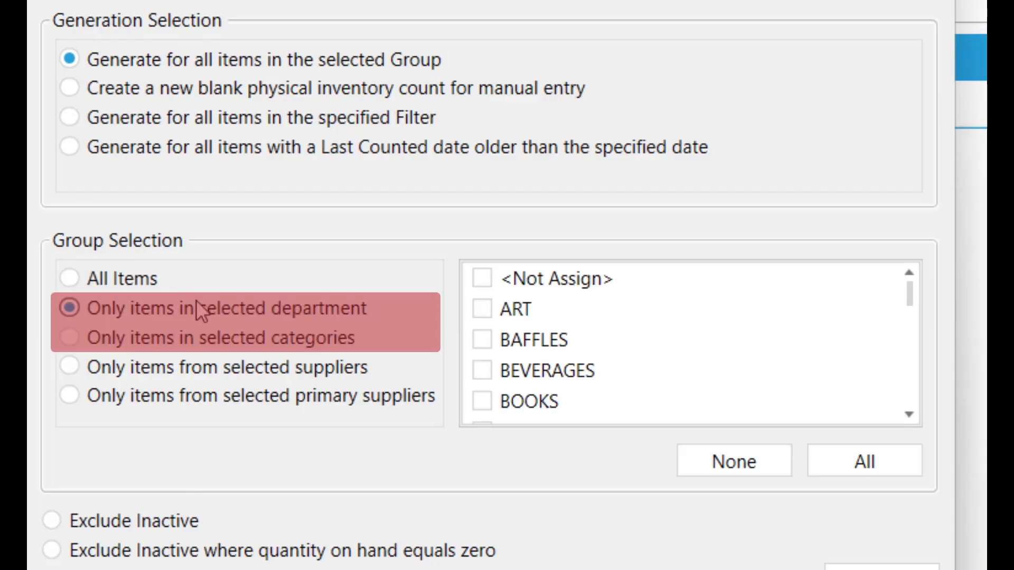
{"action": "left_click", "coordinate": [203, 343]}
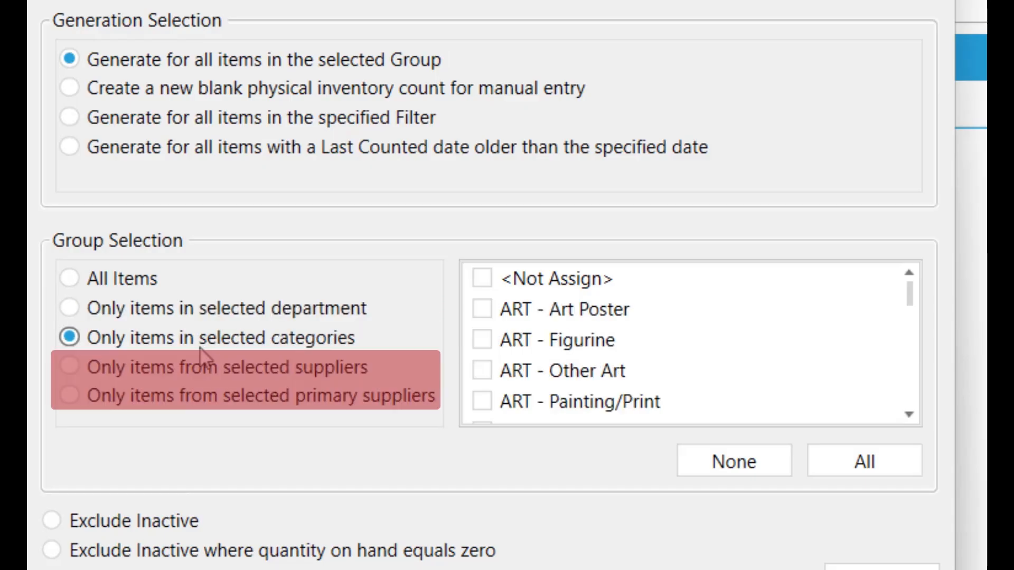
{"action": "left_click", "coordinate": [195, 370]}
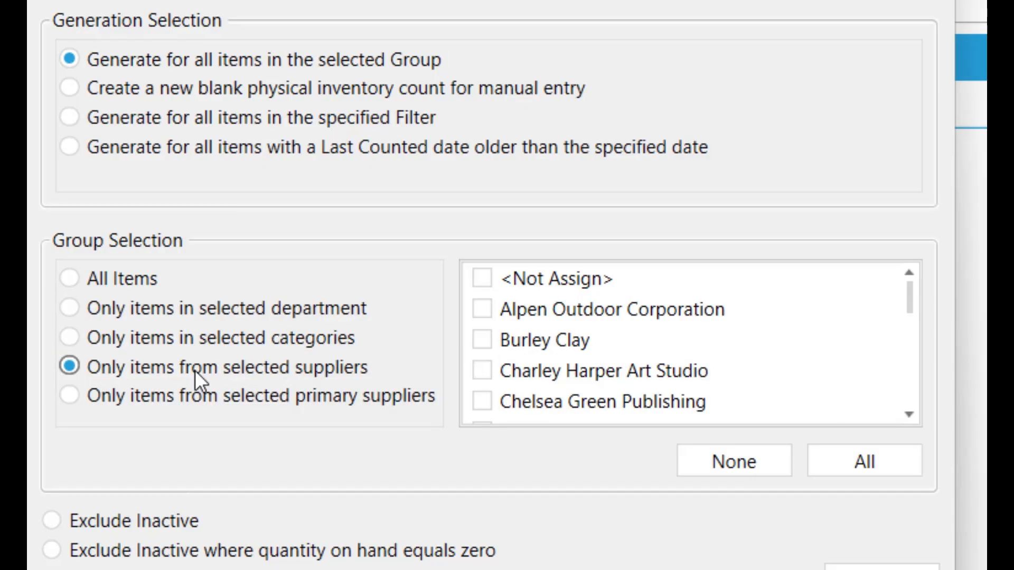
- Review the generation options for a blank count, a specified filter with its filter settings, and an older Last Counted date
{"action": "left_click", "coordinate": [196, 98]}
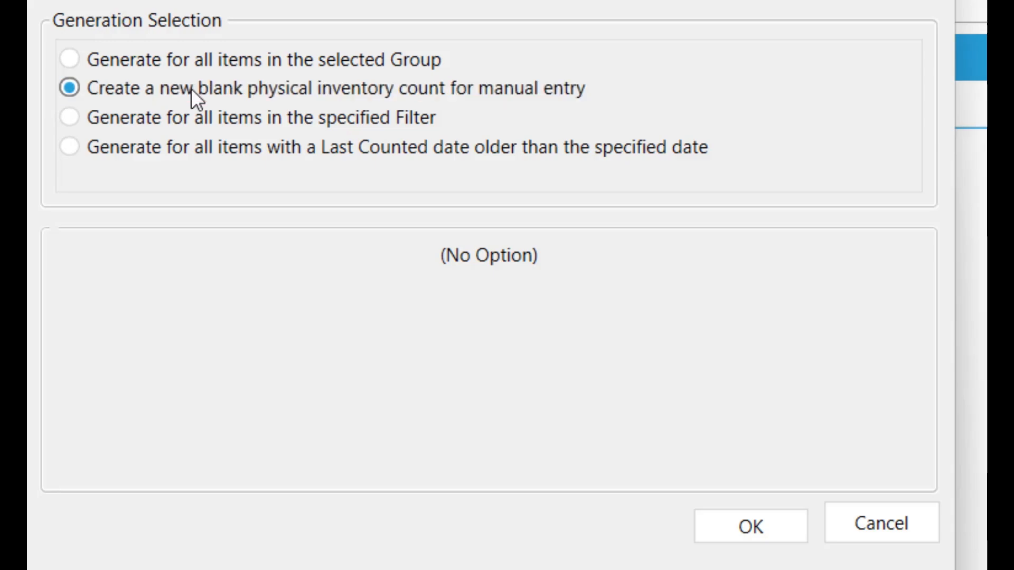
{"action": "left_click", "coordinate": [197, 126]}
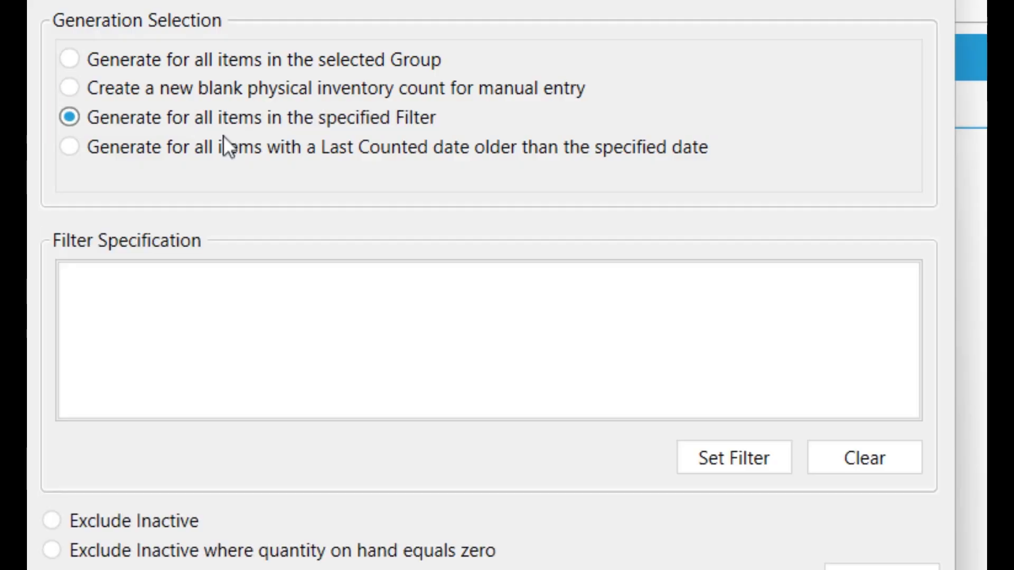
{"action": "left_click", "coordinate": [748, 457]}
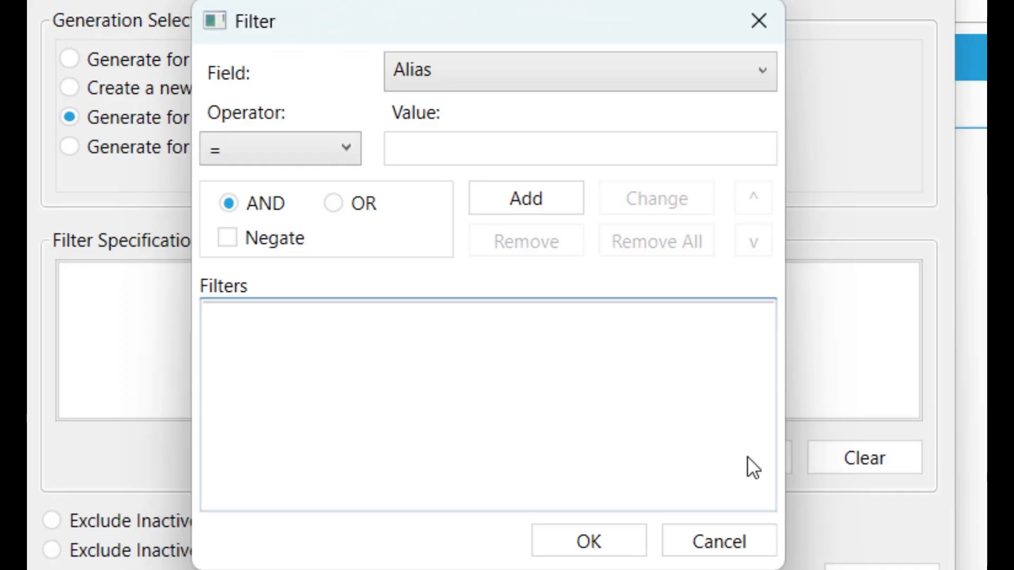
{"action": "left_click", "coordinate": [573, 84]}
{"action": "left_click", "coordinate": [573, 83]}
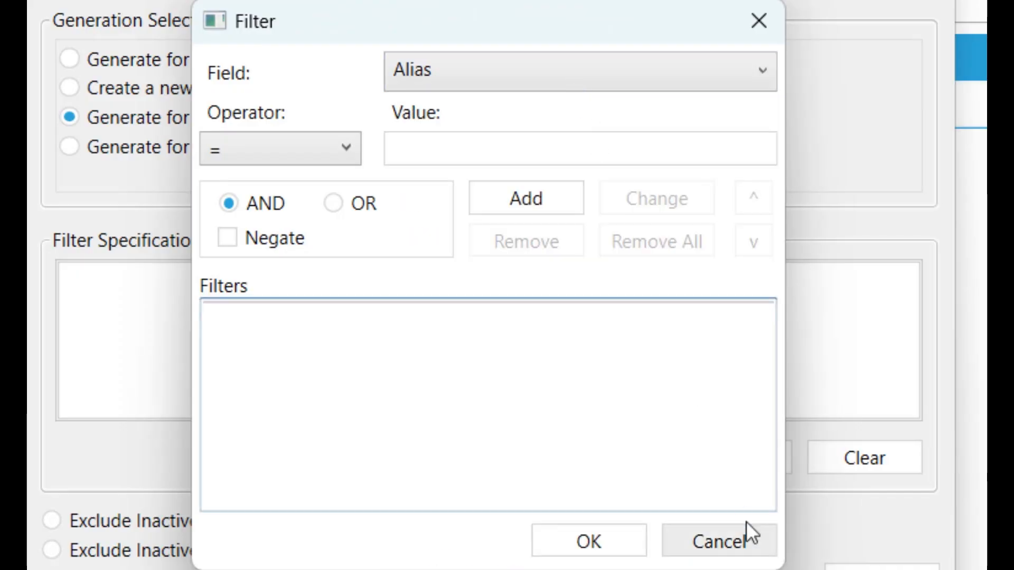
{"action": "left_click", "coordinate": [747, 535]}
{"action": "left_click", "coordinate": [359, 159]}
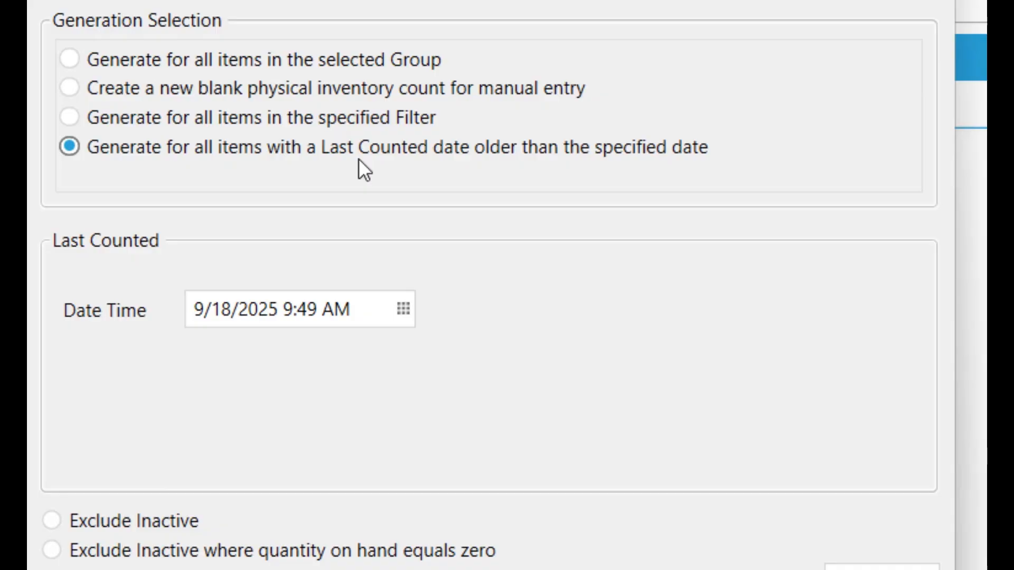
- Generate the count for all items in the selected group, limited to the WATER department
{"action": "left_click", "coordinate": [293, 60]}
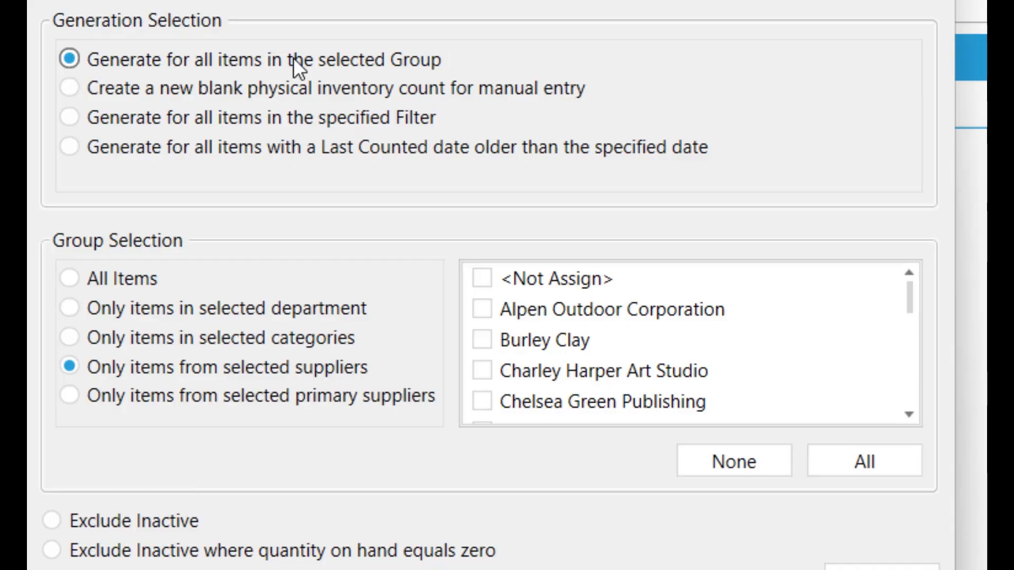
{"action": "left_click", "coordinate": [311, 307]}
{"action": "scroll", "coordinate": [524, 341], "scroll_direction": "down", "scroll_amount": 8}
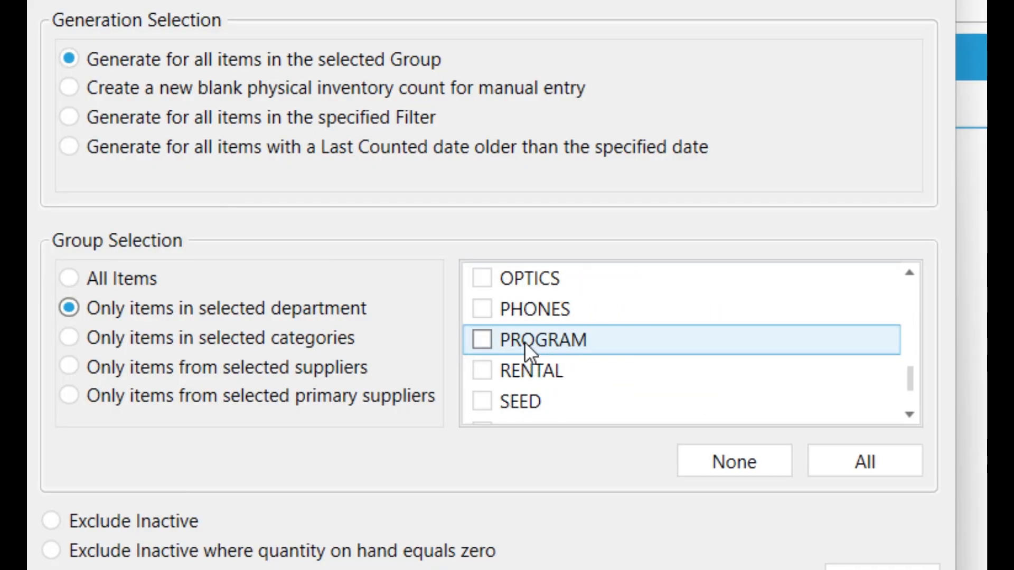
{"action": "left_click", "coordinate": [509, 401]}
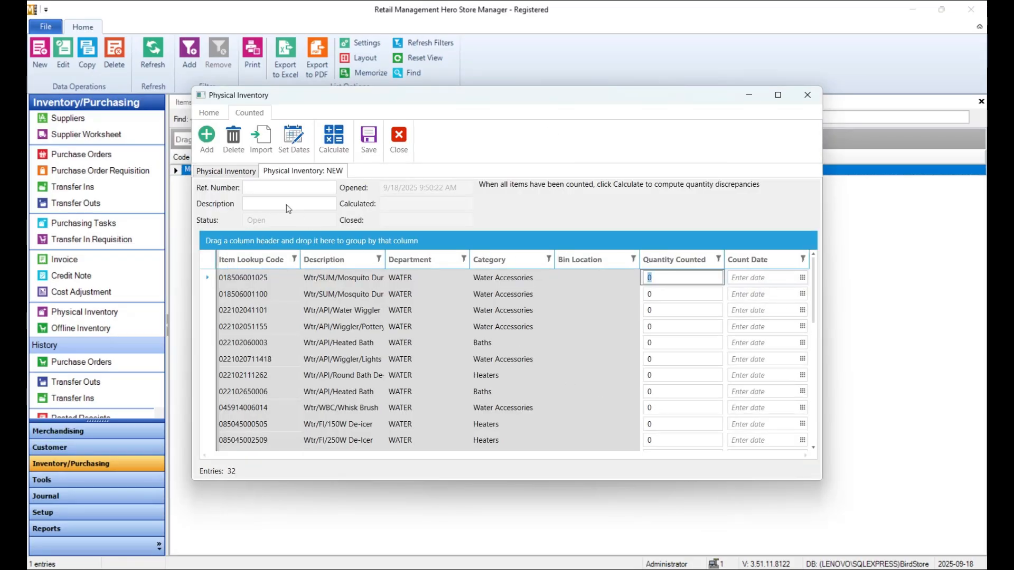
- Set the new count's reference number to "Water - Aisle" and save the count
{"action": "left_click", "coordinate": [263, 189]}
{"action": "type", "text": "Water - Aisle"}
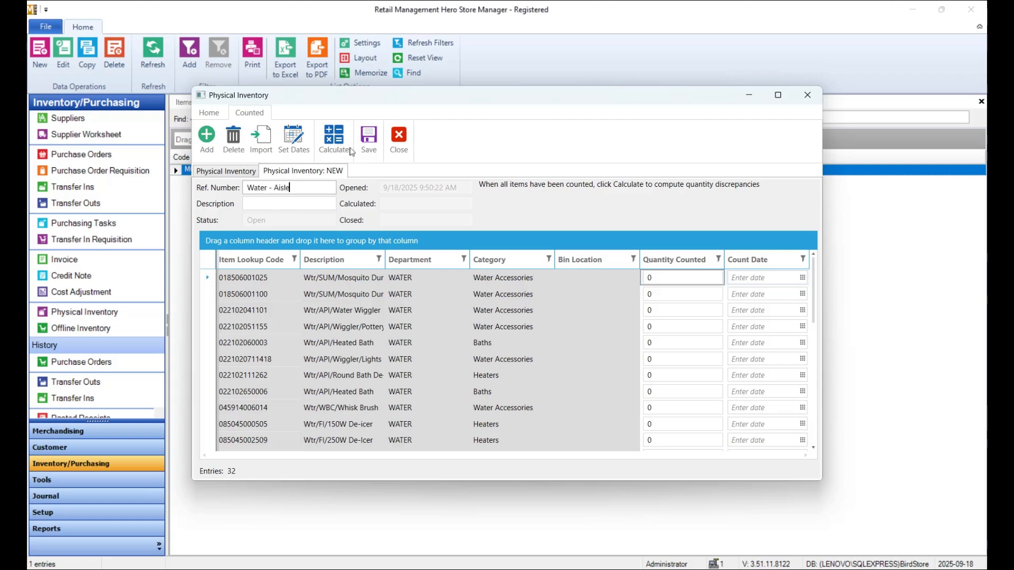
{"action": "left_click", "coordinate": [370, 140]}
- Copy the Water - Aisle count, give the copy the reference number "Water - Storage" and save it
{"action": "left_click", "coordinate": [226, 230]}
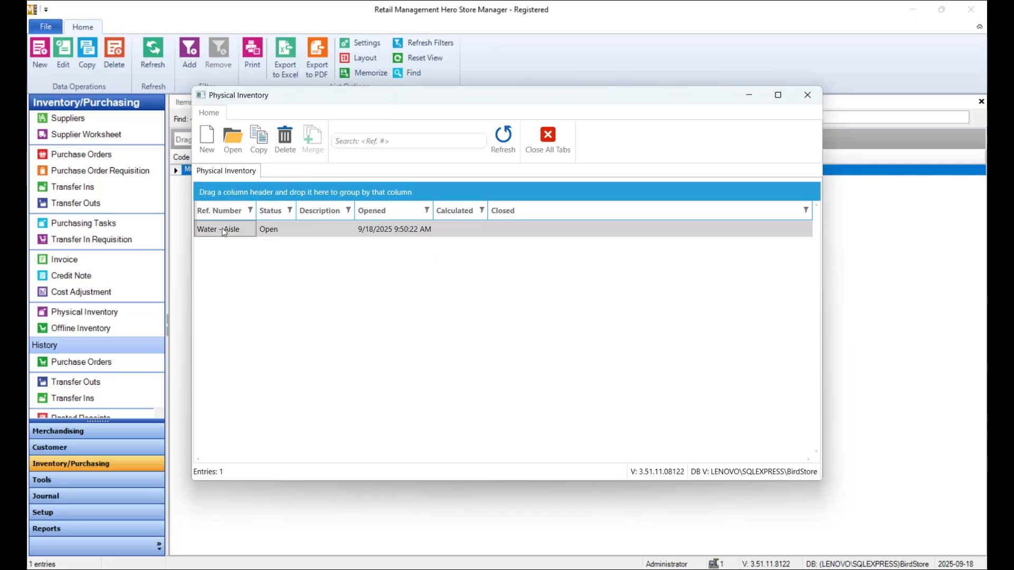
{"action": "left_click", "coordinate": [260, 148]}
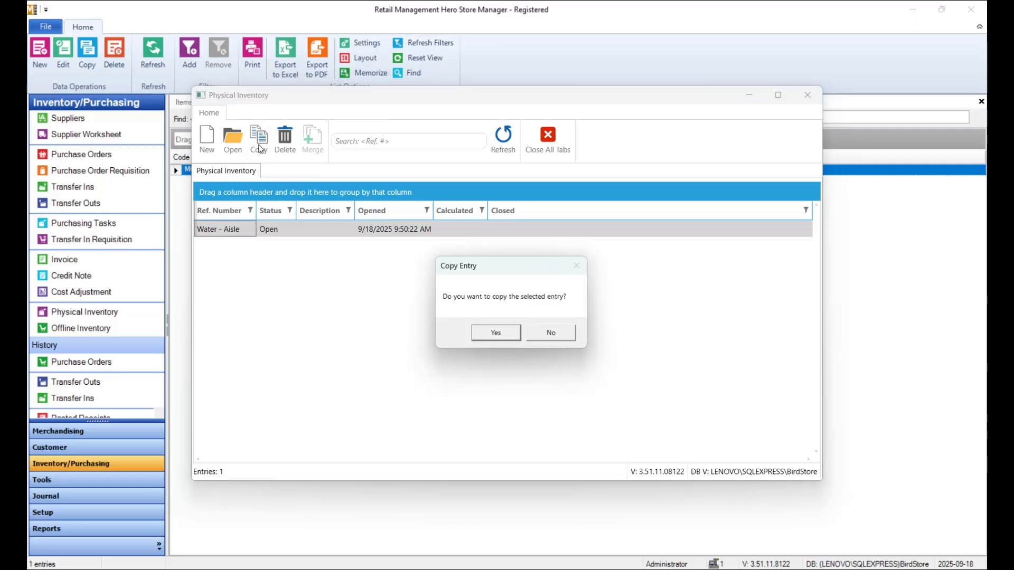
{"action": "left_click", "coordinate": [491, 332]}
{"action": "left_click", "coordinate": [268, 188]}
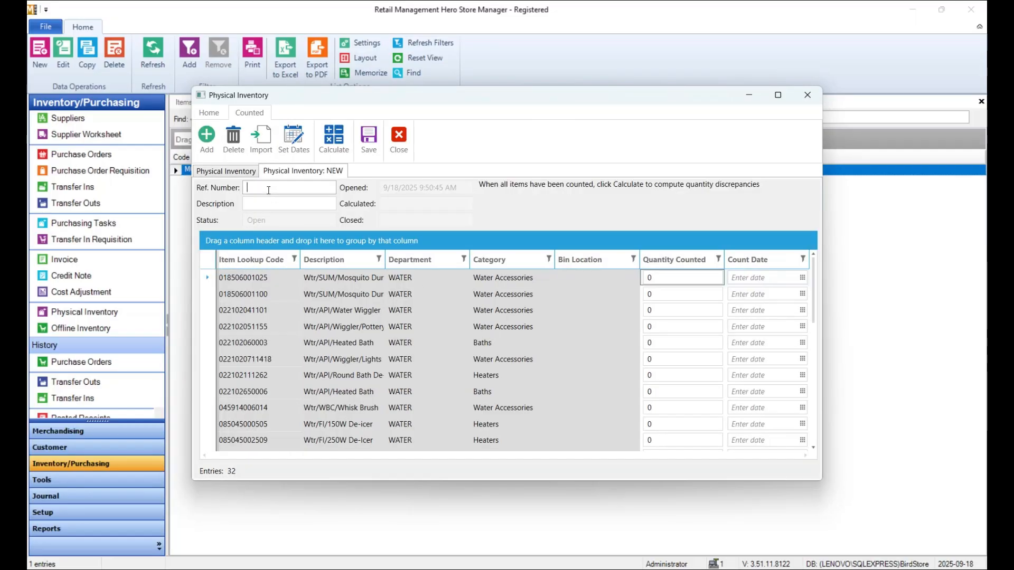
{"action": "type", "text": "Water - Storage"}
{"action": "left_click", "coordinate": [368, 141]}
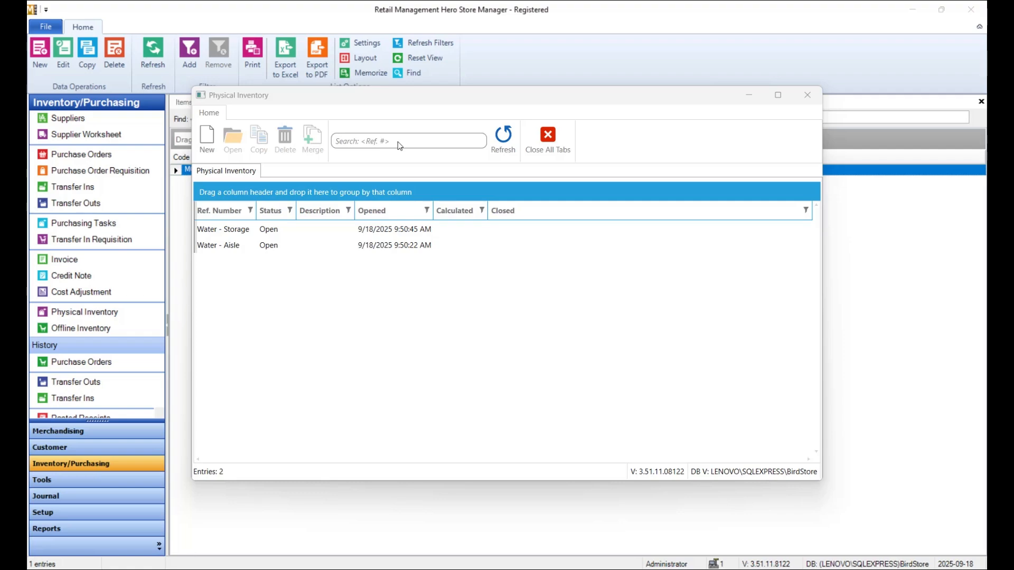
- Import the comma-delimited file Water - Aisle.csv from the Desktop into the Water - Aisle count and save it
{"action": "left_click", "coordinate": [229, 246]}
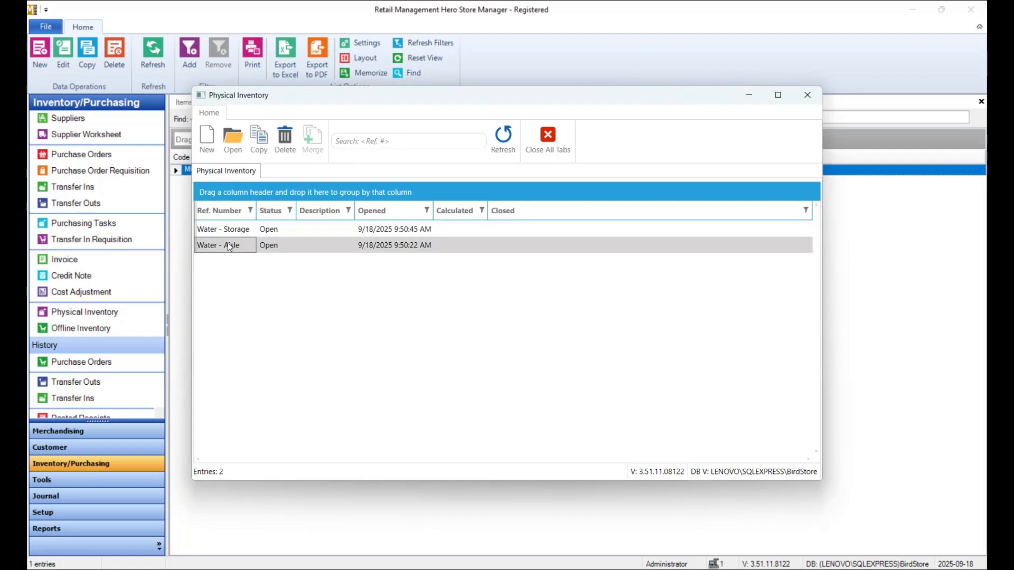
{"action": "double_click", "coordinate": [229, 246]}
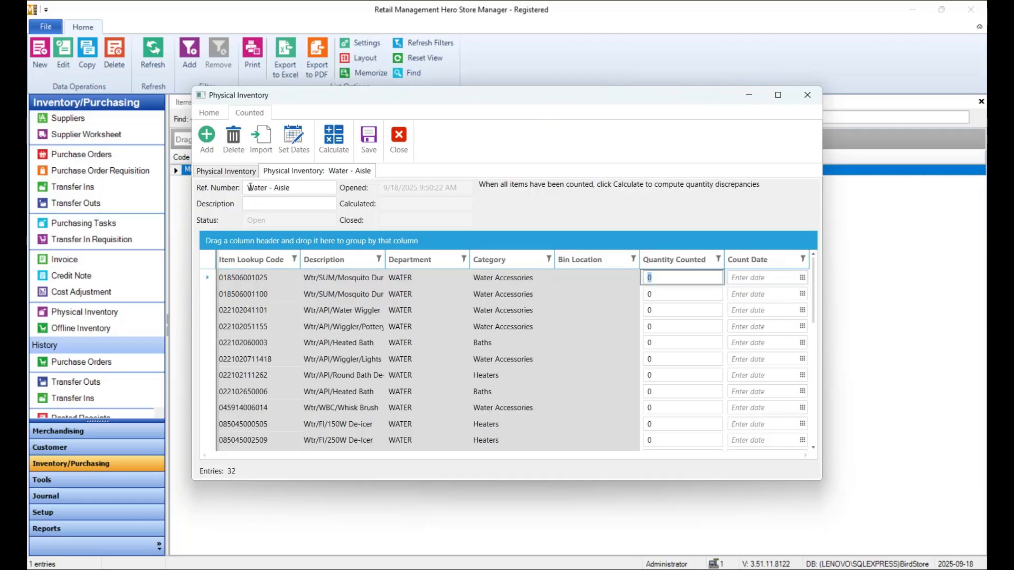
{"action": "left_click", "coordinate": [267, 148]}
{"action": "left_click", "coordinate": [612, 383]}
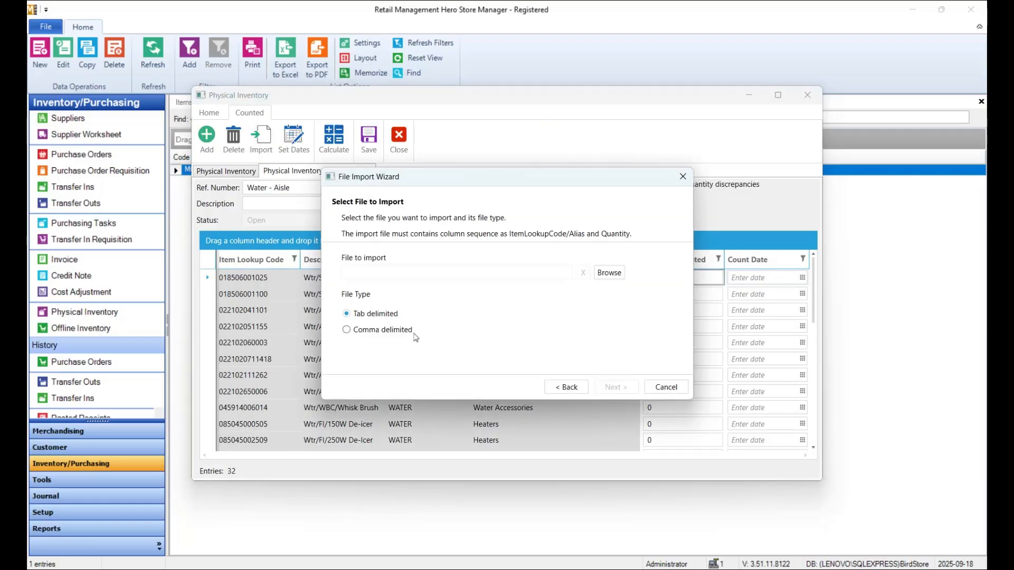
{"action": "left_click", "coordinate": [396, 332]}
{"action": "left_click", "coordinate": [609, 273]}
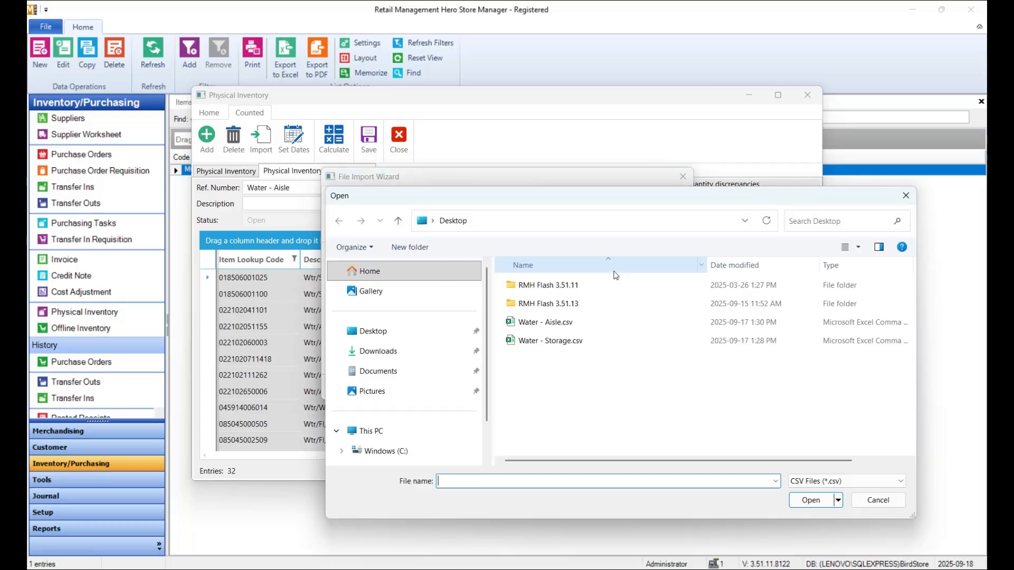
{"action": "double_click", "coordinate": [543, 323]}
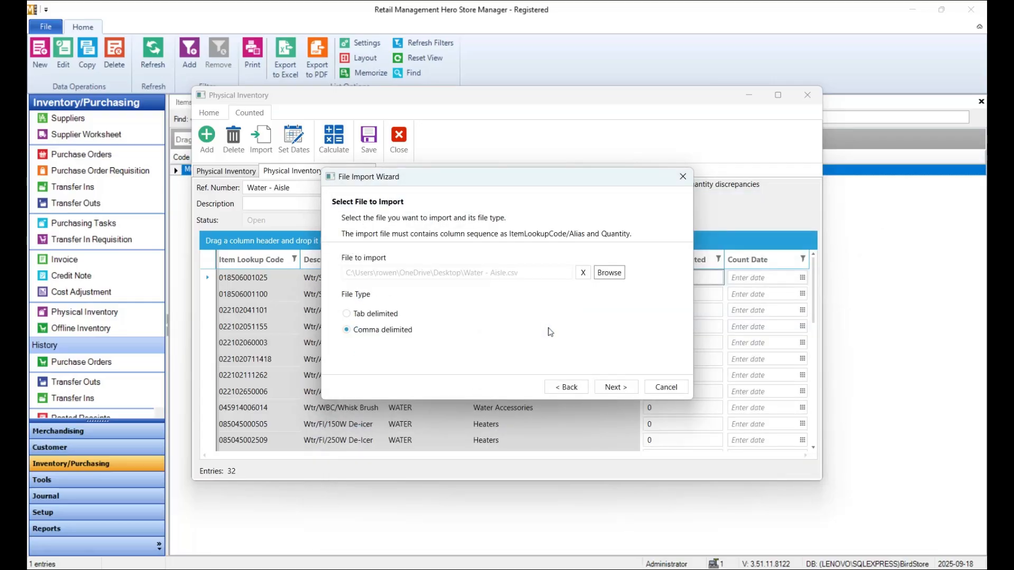
{"action": "left_click", "coordinate": [625, 388]}
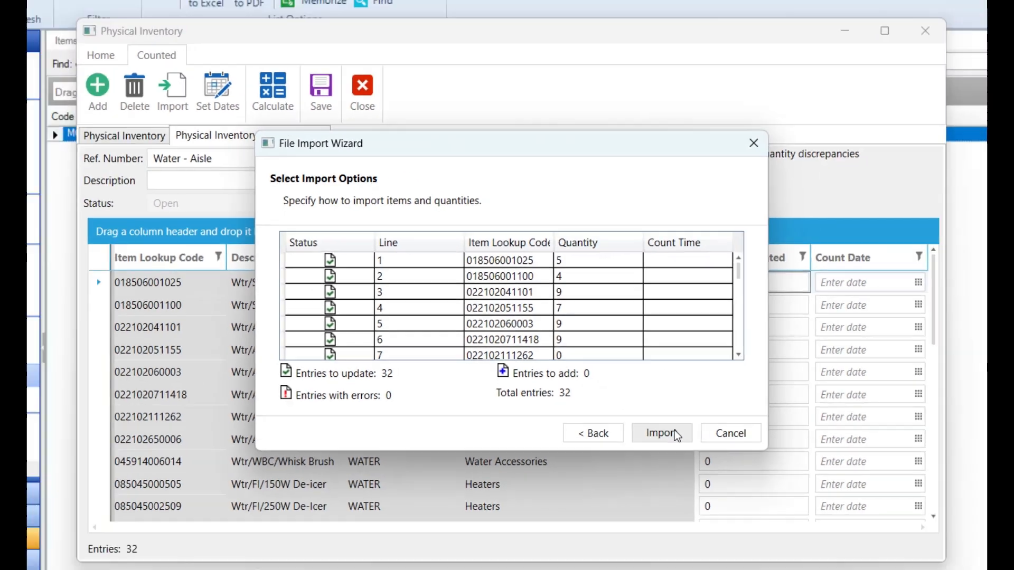
{"action": "left_click", "coordinate": [671, 431]}
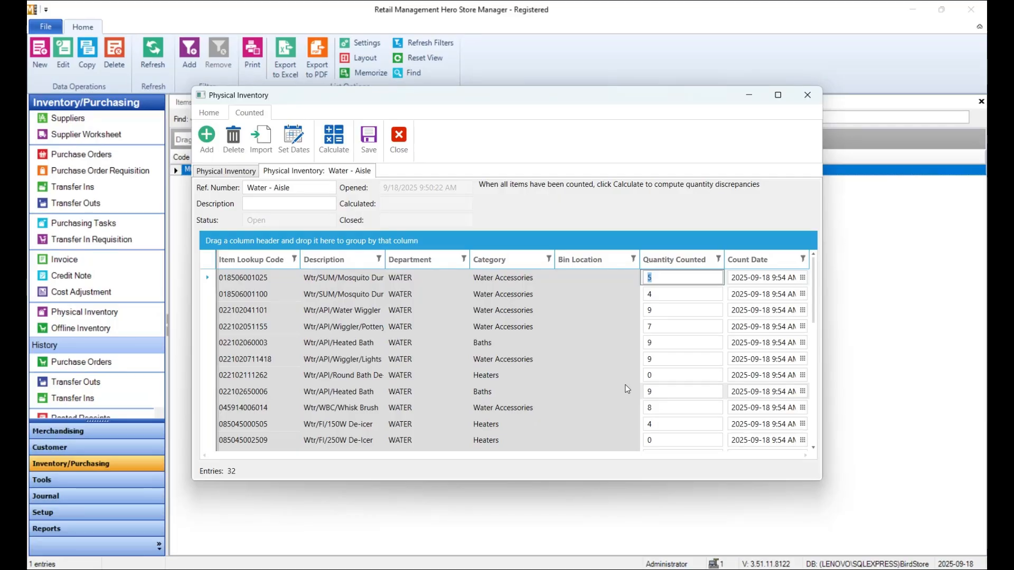
{"action": "left_click", "coordinate": [365, 150]}
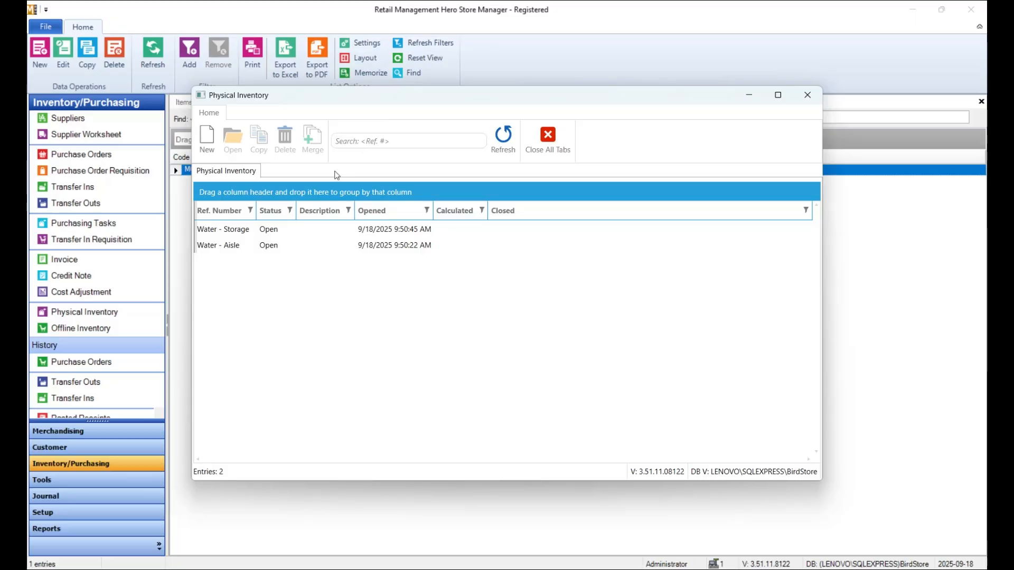
- Import the comma-delimited file Water - Storage.csv into the Water - Storage count, updating matching items only and adding to existing counts, and save it
{"action": "double_click", "coordinate": [244, 233]}
{"action": "left_click", "coordinate": [270, 151]}
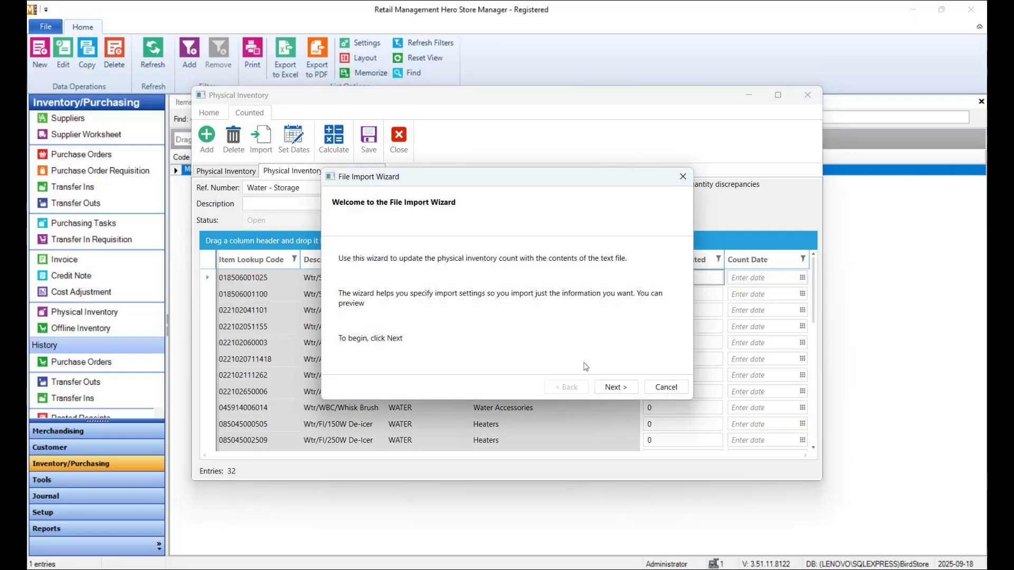
{"action": "left_click", "coordinate": [612, 387]}
{"action": "left_click", "coordinate": [384, 330]}
{"action": "left_click", "coordinate": [609, 273]}
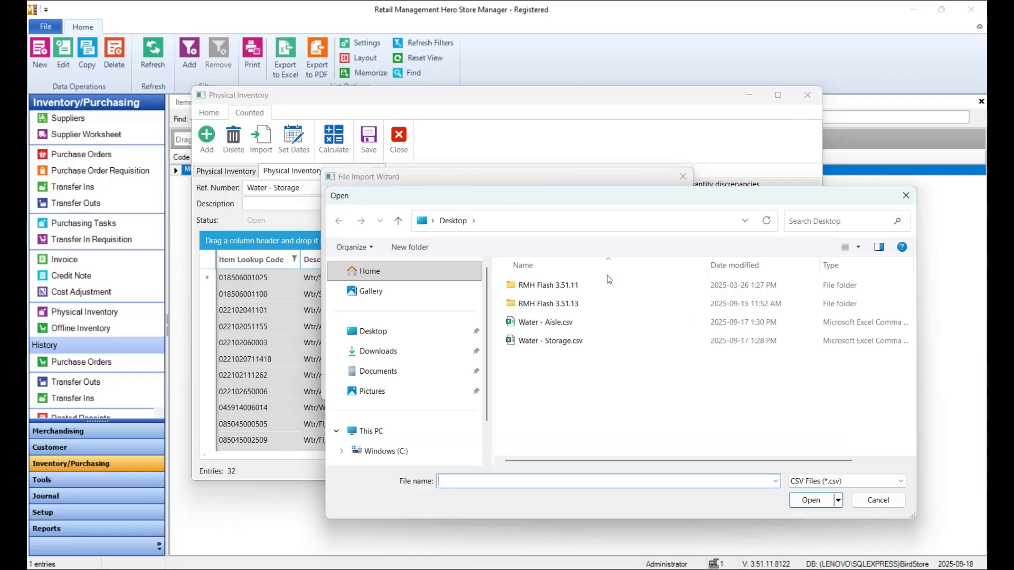
{"action": "double_click", "coordinate": [543, 340]}
{"action": "left_click", "coordinate": [621, 387]}
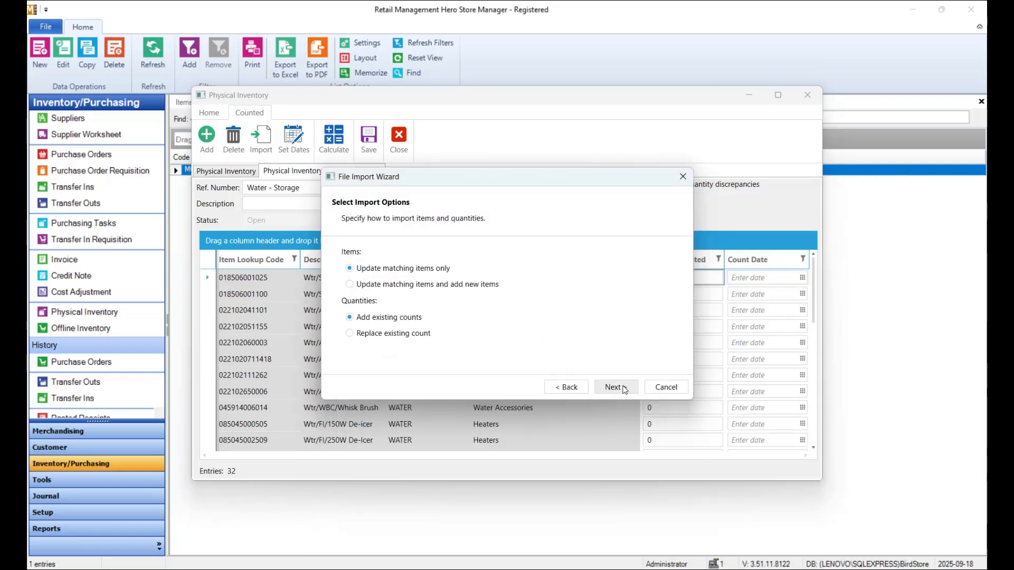
{"action": "left_click", "coordinate": [623, 385]}
{"action": "left_click", "coordinate": [622, 386]}
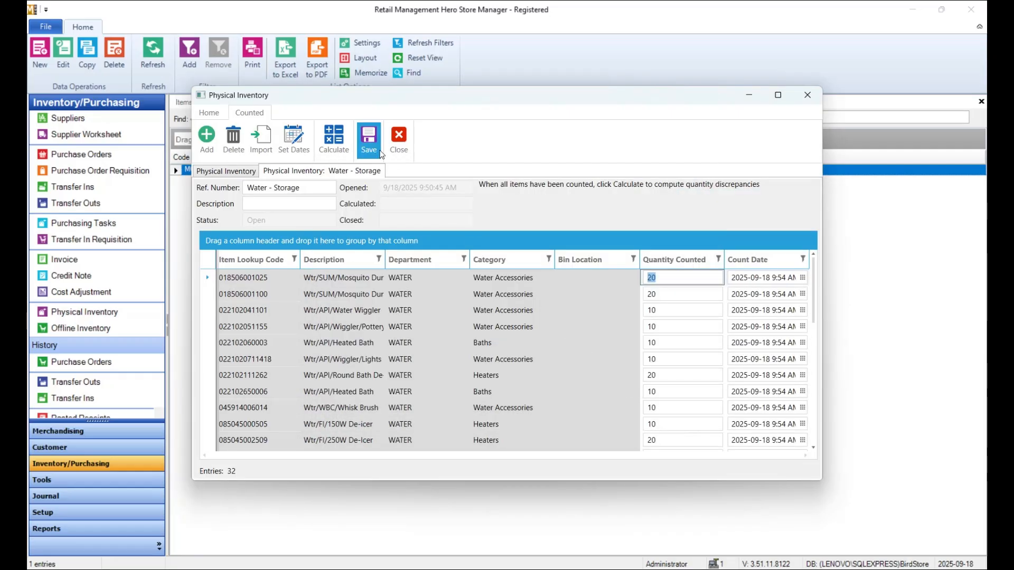
{"action": "left_click", "coordinate": [369, 138]}
- Merge the Water - Storage and Water - Aisle counts into one new physical inventory count
{"action": "left_click", "coordinate": [232, 229]}
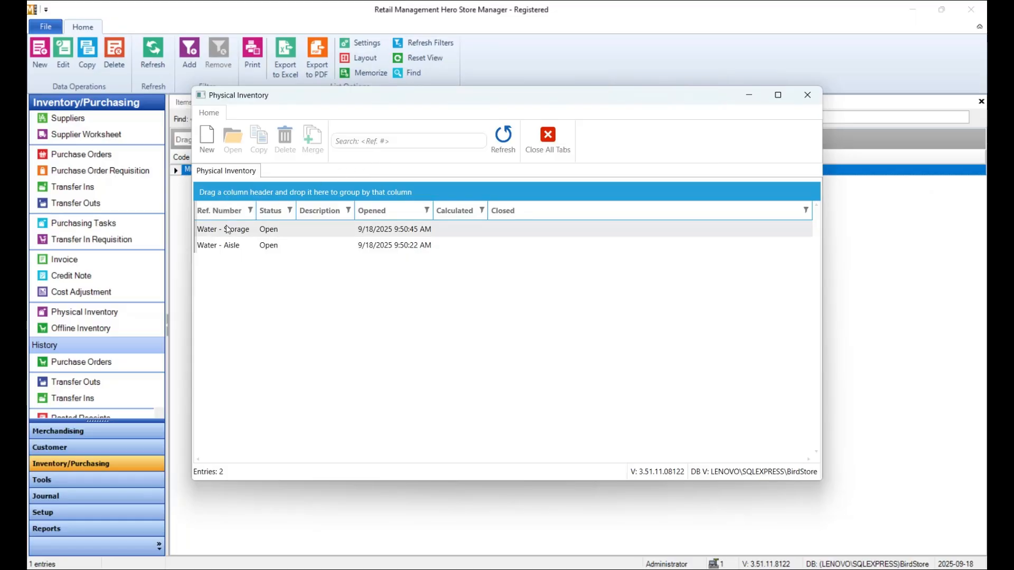
{"action": "left_click", "coordinate": [231, 246], "text": "ctrl"}
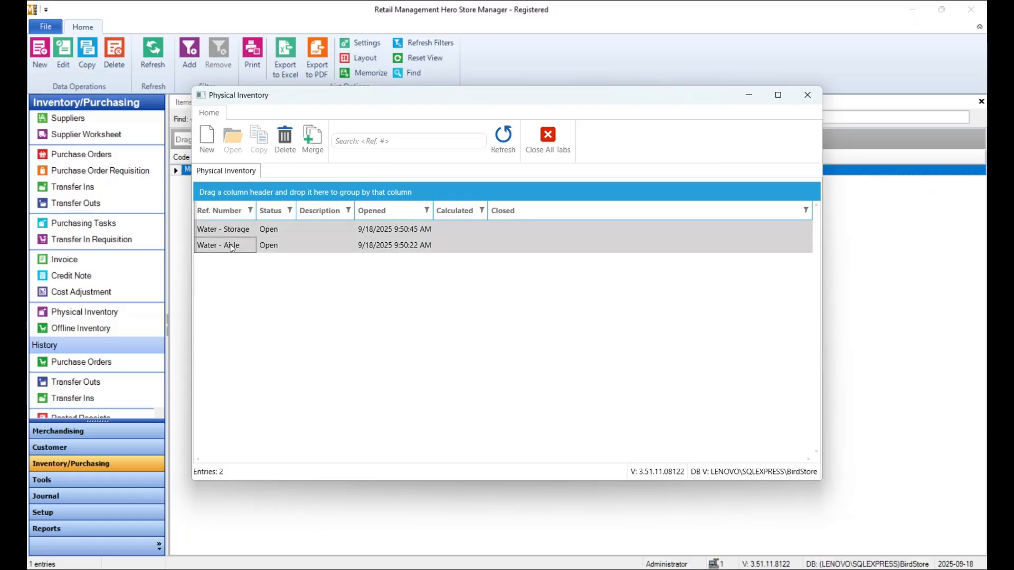
{"action": "left_click", "coordinate": [309, 150]}
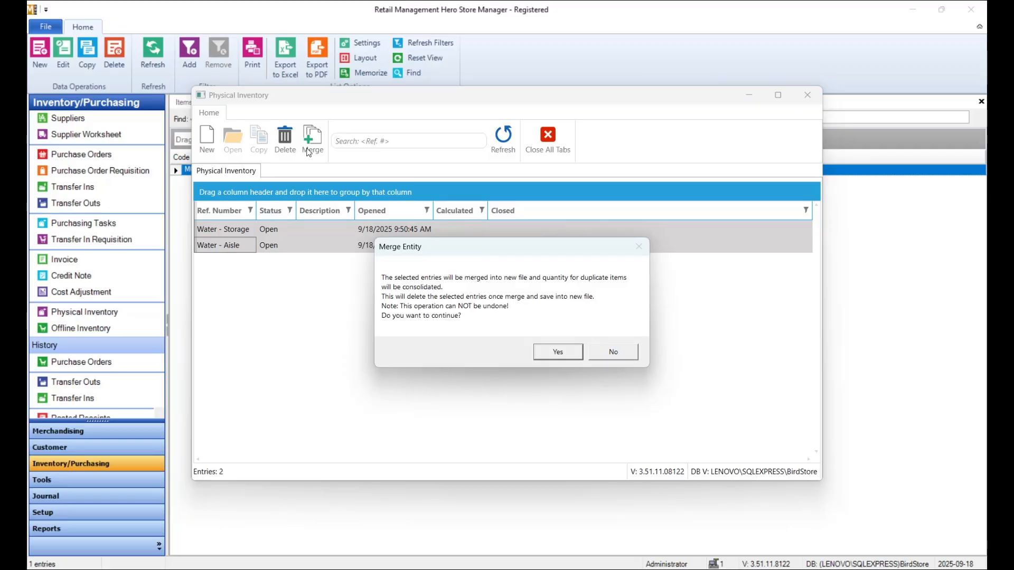
{"action": "left_click", "coordinate": [555, 353]}
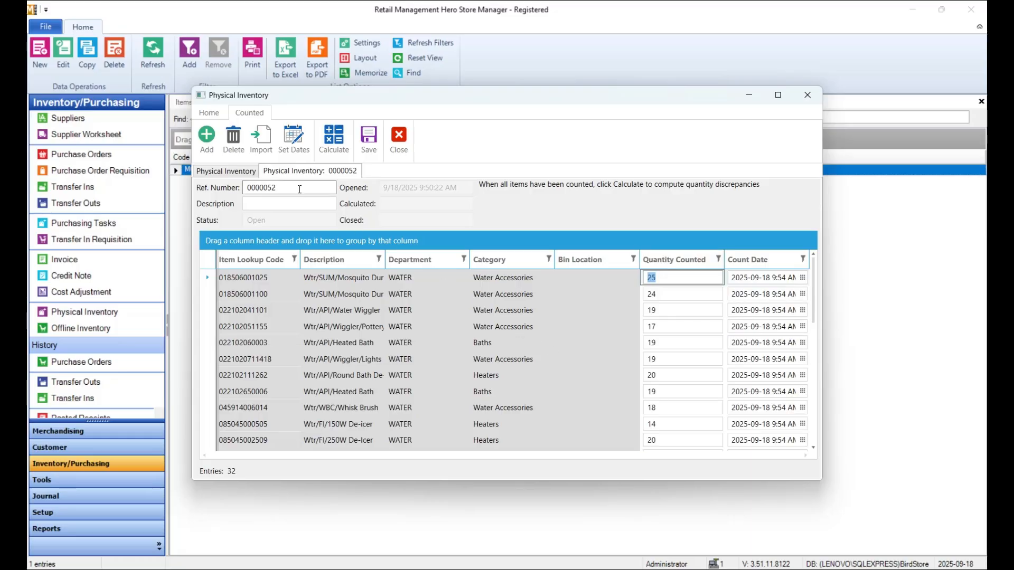
- Set the merged physical inventory count's reference number to "2025-09-18" and save the count
{"action": "left_click", "coordinate": [235, 194]}
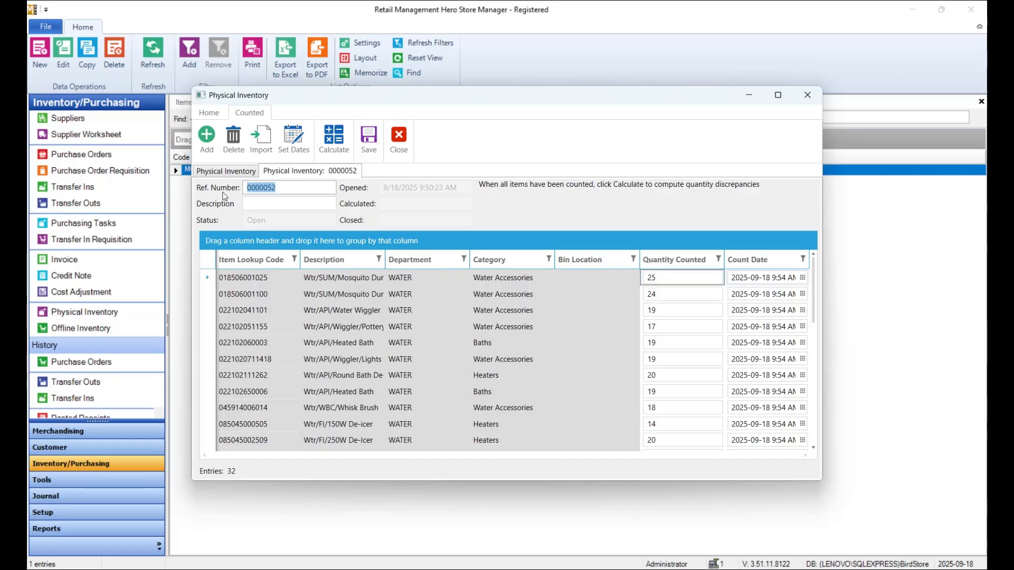
{"action": "type", "text": "2025-09-18"}
{"action": "left_click", "coordinate": [368, 150]}
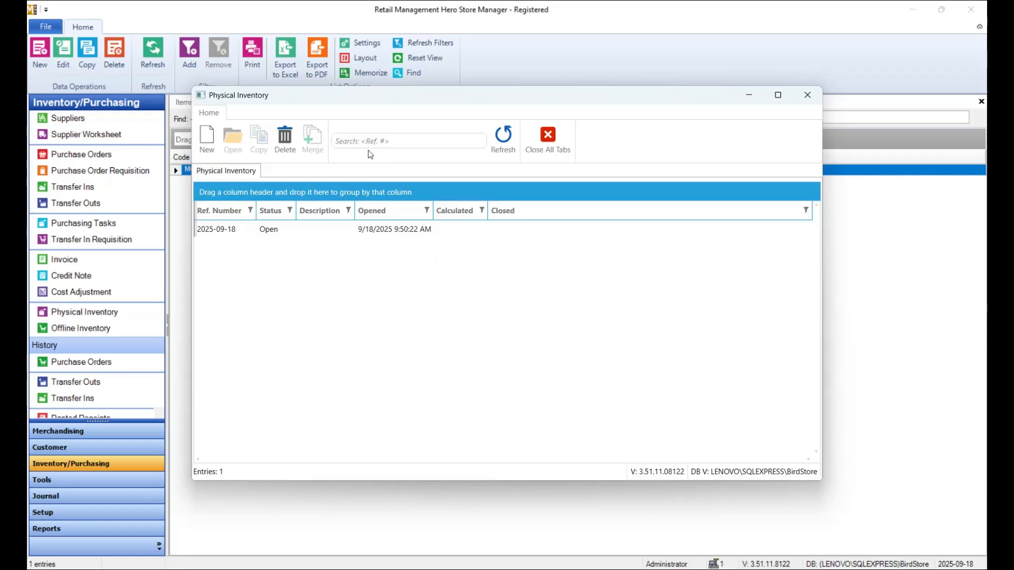
- Open the 2025-09-18 count and calculate its quantity discrepancies
{"action": "double_click", "coordinate": [243, 232]}
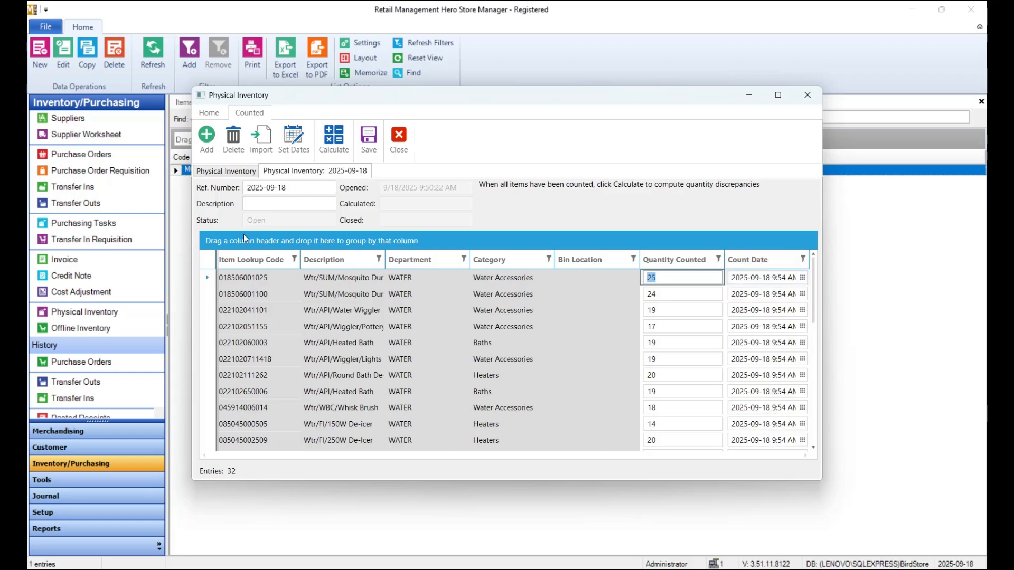
{"action": "left_click", "coordinate": [335, 150]}
{"action": "left_click", "coordinate": [603, 334]}
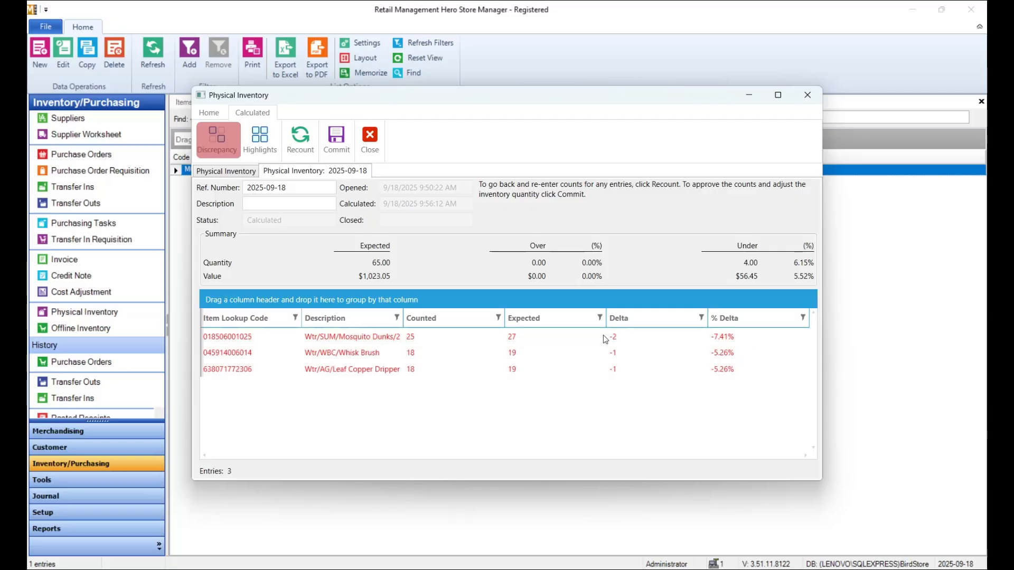
- Review the calculated count by switching between all items and discrepancies only, and by turning the discrepancy highlighting off and back on
{"action": "left_click", "coordinate": [231, 147]}
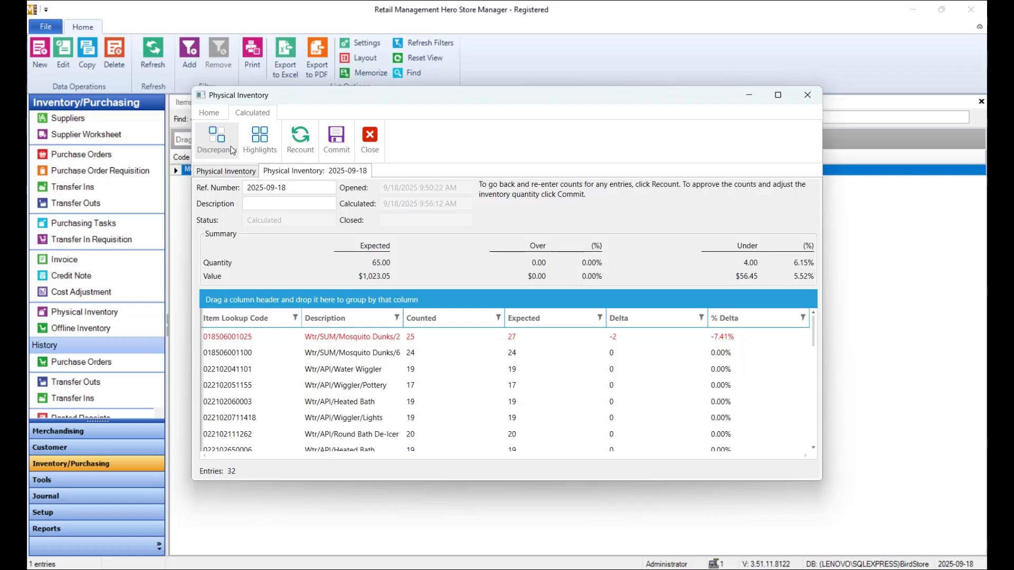
{"action": "left_click", "coordinate": [231, 149]}
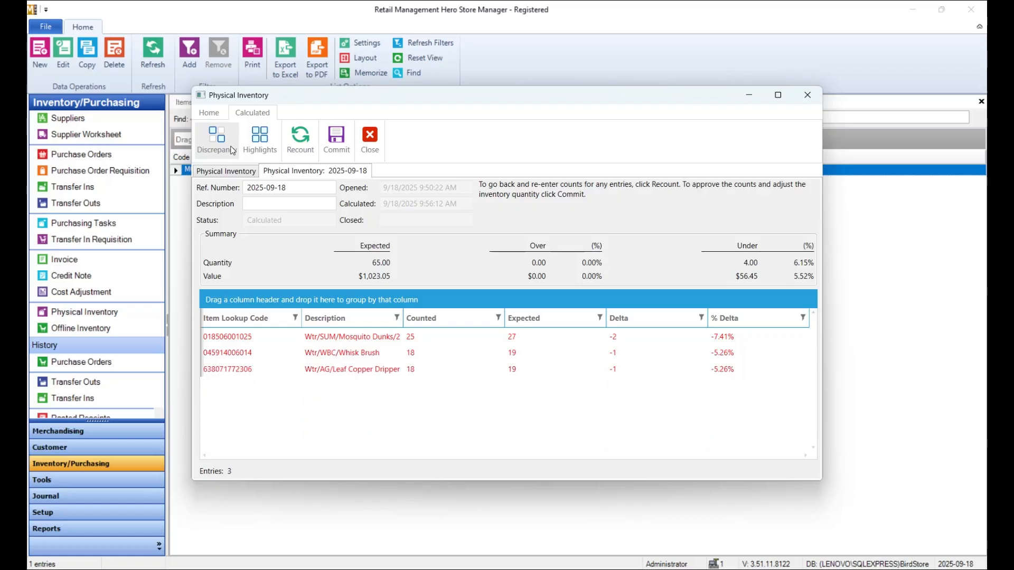
{"action": "left_click", "coordinate": [231, 150]}
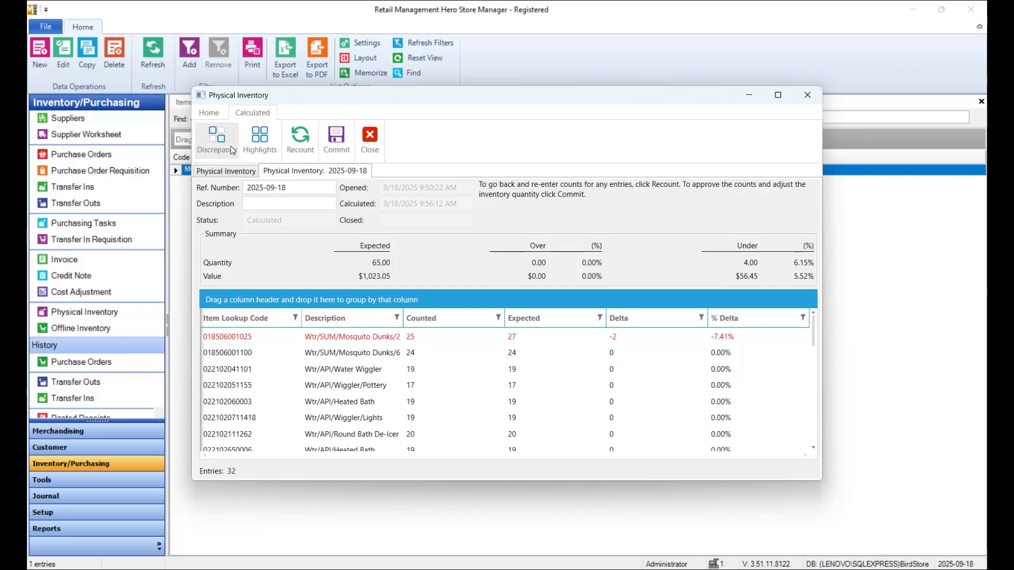
{"action": "scroll", "coordinate": [476, 342], "scroll_direction": "down", "scroll_amount": 3}
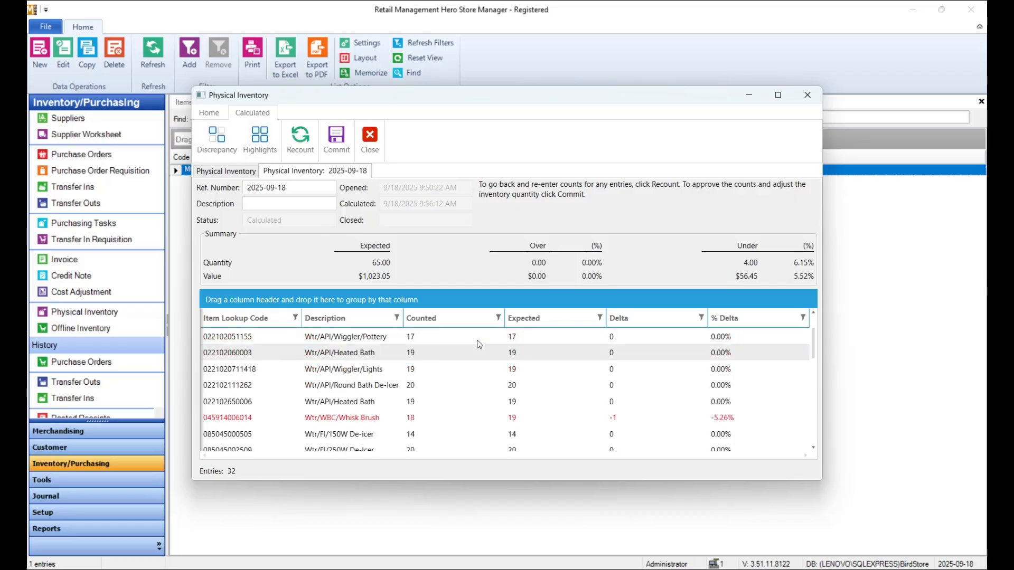
{"action": "scroll", "coordinate": [479, 344], "scroll_direction": "up", "scroll_amount": 1}
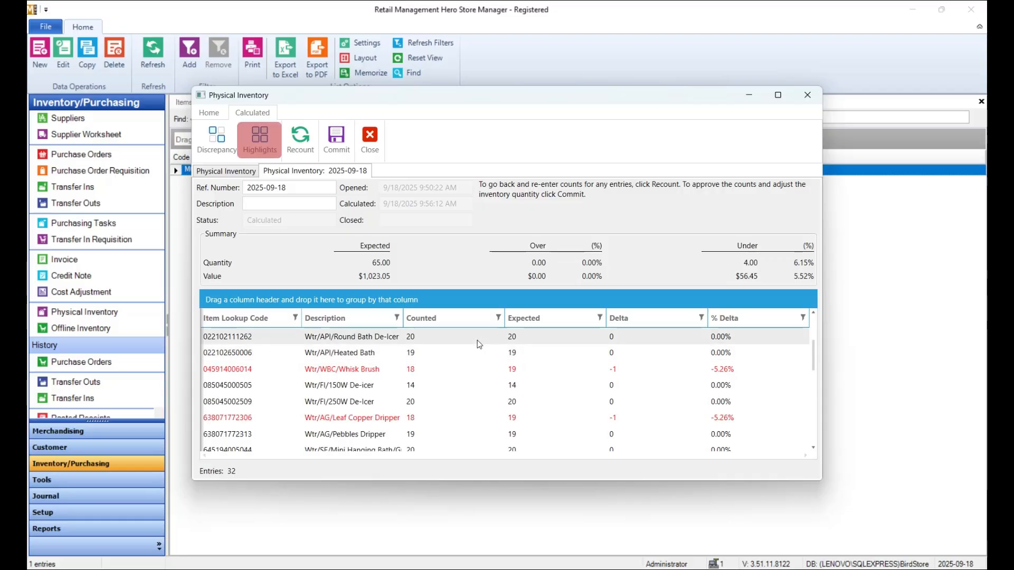
{"action": "left_click", "coordinate": [258, 146]}
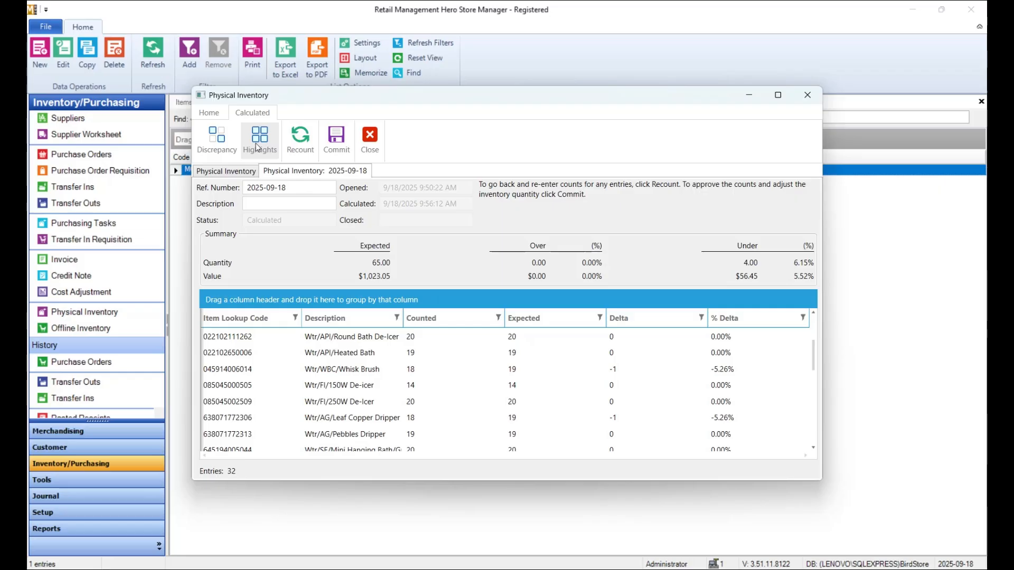
{"action": "left_click", "coordinate": [259, 146]}
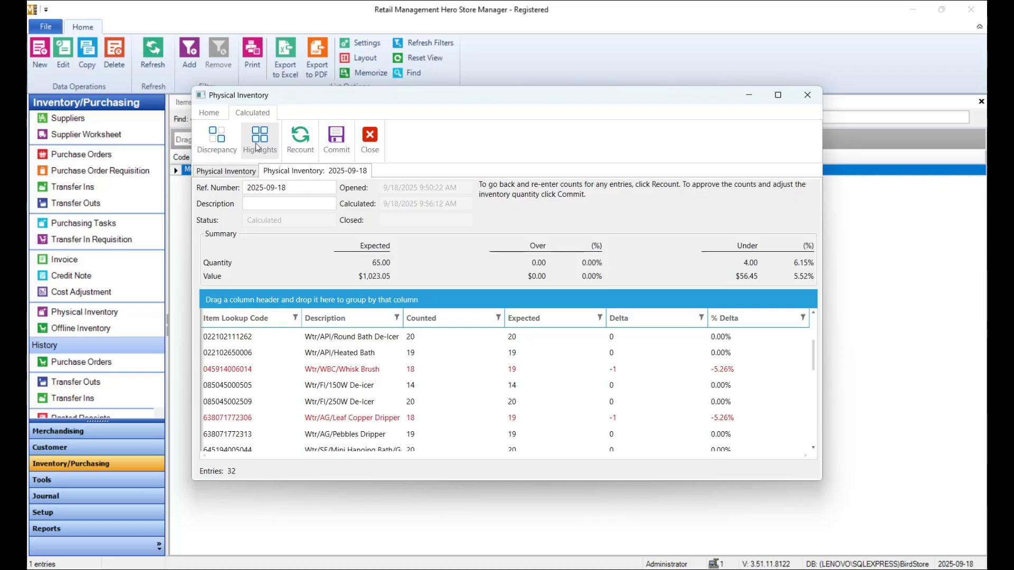
{"action": "left_click", "coordinate": [229, 143]}
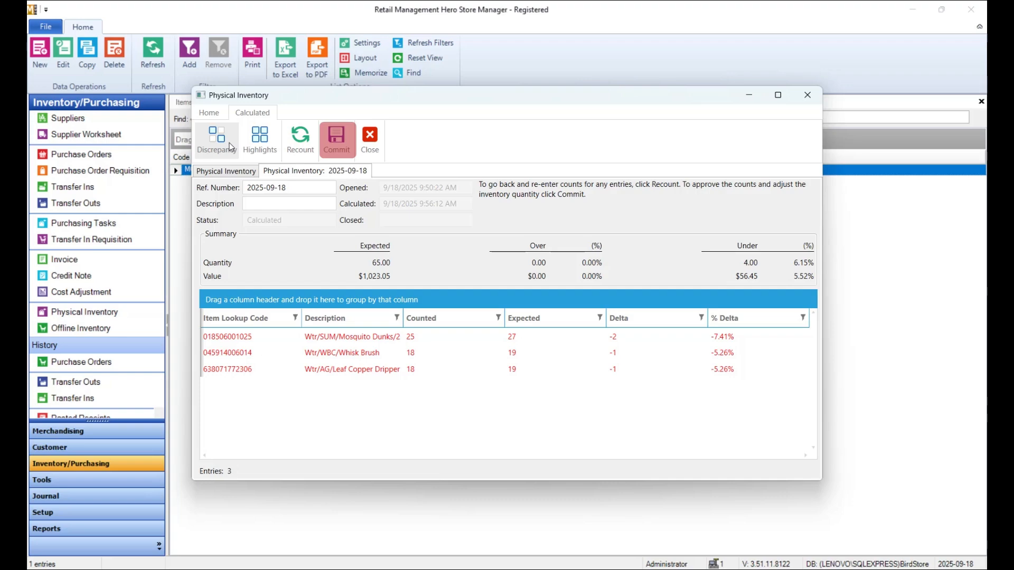
- Commit the 2025-09-18 count to adjust the item quantities in the database, and close the Physical Inventory window
{"action": "left_click", "coordinate": [337, 138]}
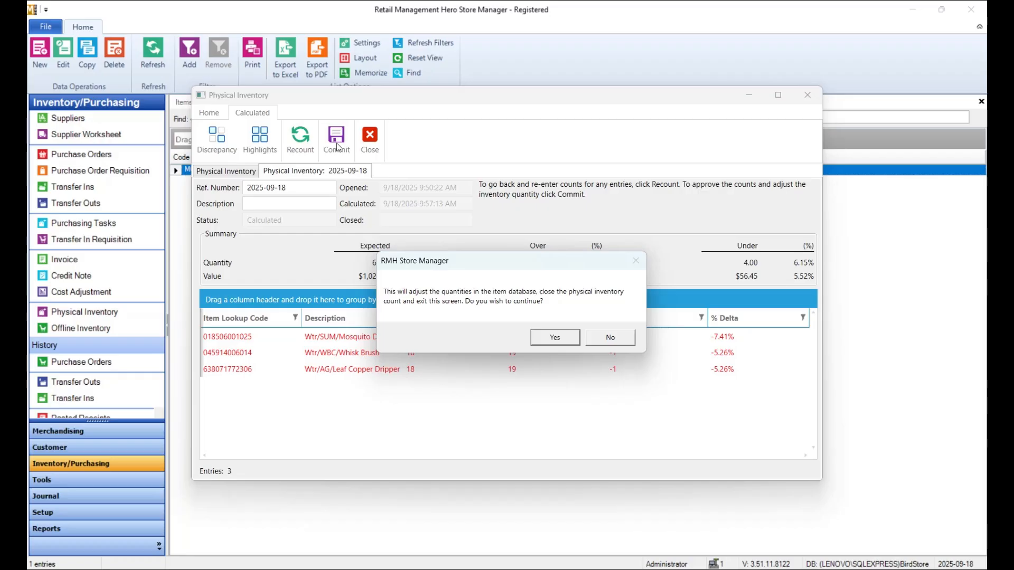
{"action": "left_click", "coordinate": [559, 336]}
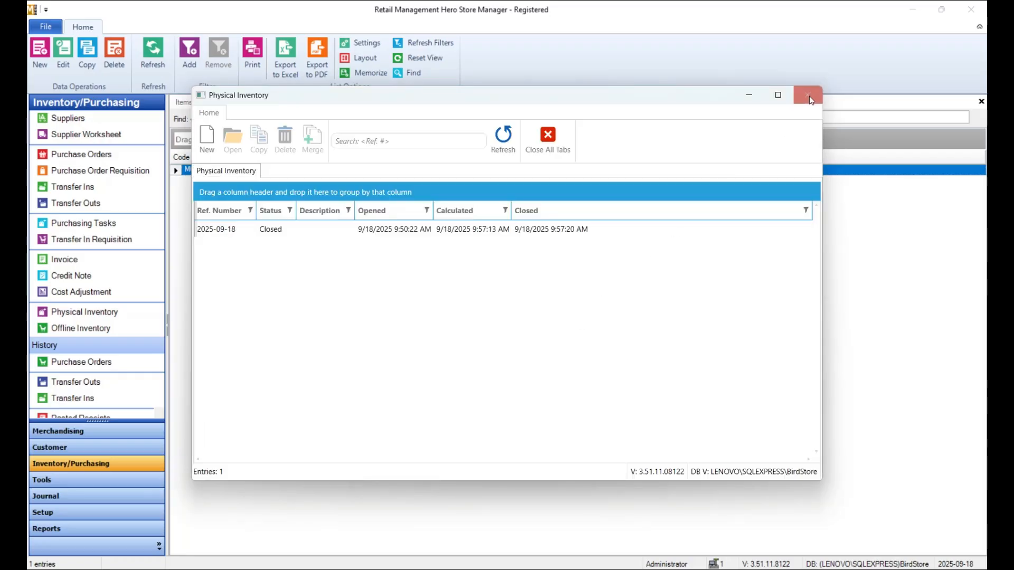
{"action": "left_click", "coordinate": [810, 99]}
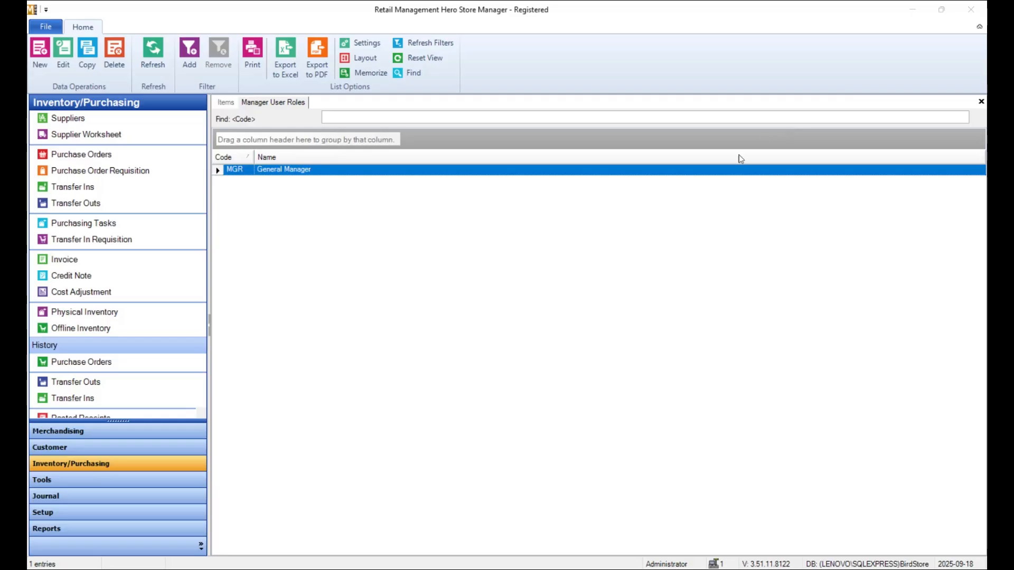
- Run the Physical Inventory Report (Detailed) from the active reports, filtered to Ref# LIKE 2025-09-18
{"action": "left_click", "coordinate": [111, 534]}
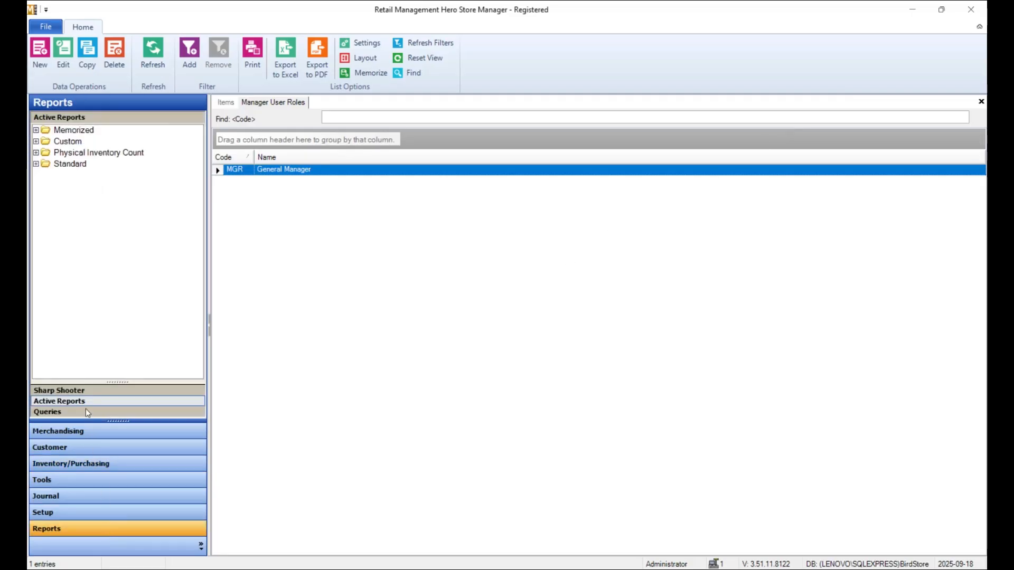
{"action": "left_click", "coordinate": [36, 153]}
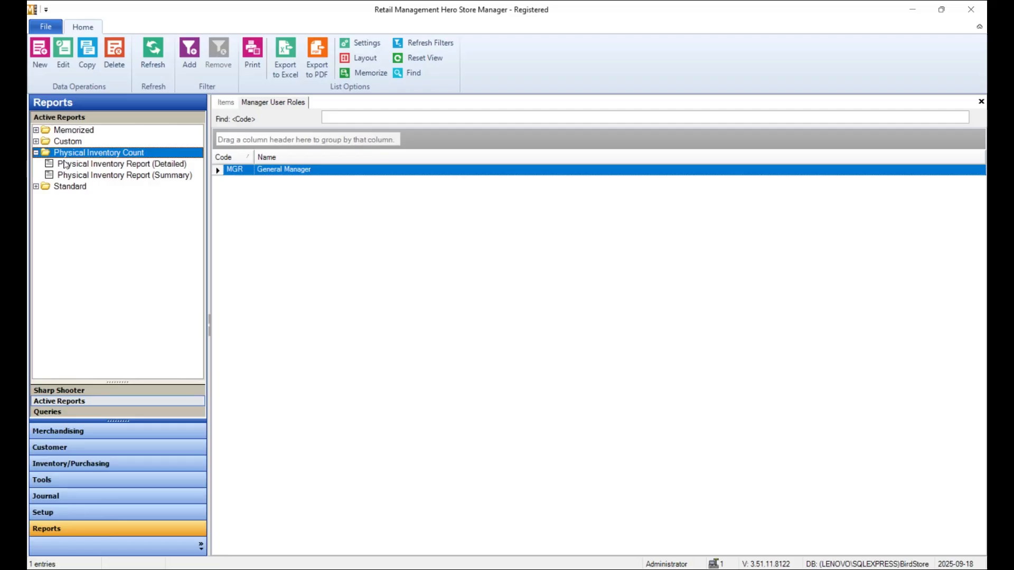
{"action": "double_click", "coordinate": [93, 165]}
{"action": "left_click", "coordinate": [552, 206]}
{"action": "scroll", "coordinate": [547, 217], "scroll_direction": "down", "scroll_amount": 5}
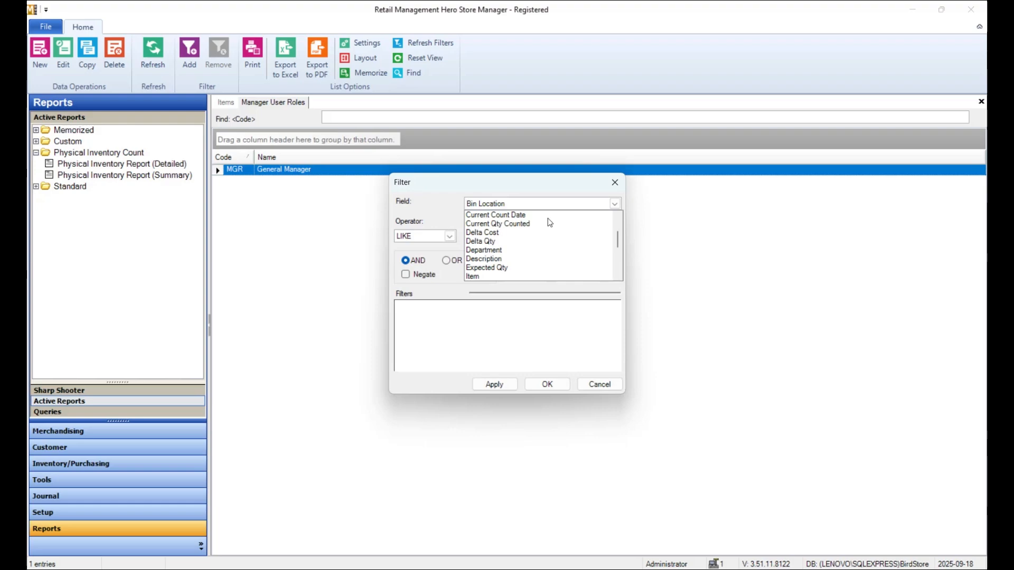
{"action": "left_click", "coordinate": [539, 276]}
{"action": "type", "text": "2025-09-18"}
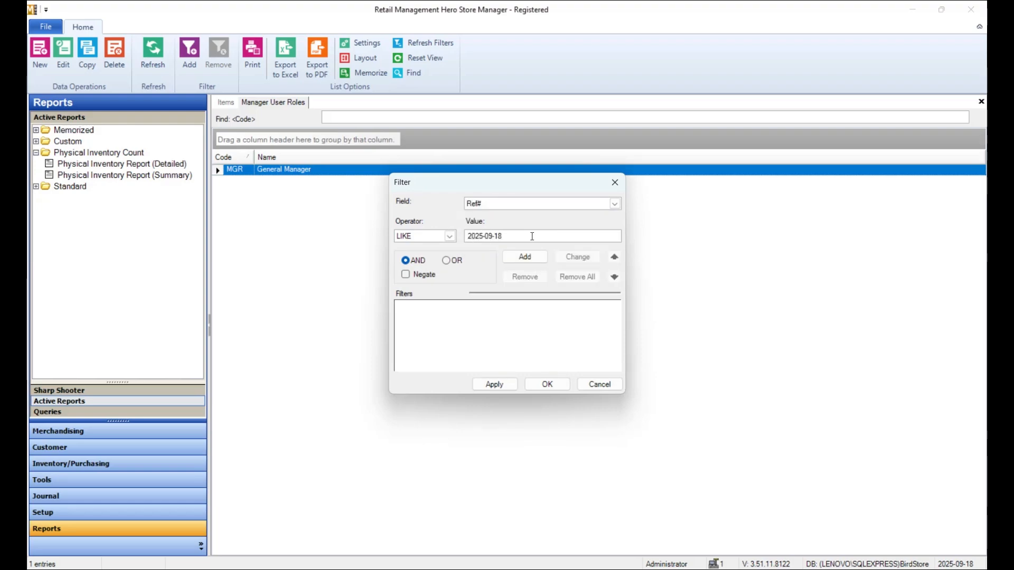
{"action": "left_click", "coordinate": [525, 257]}
{"action": "left_click", "coordinate": [547, 384]}
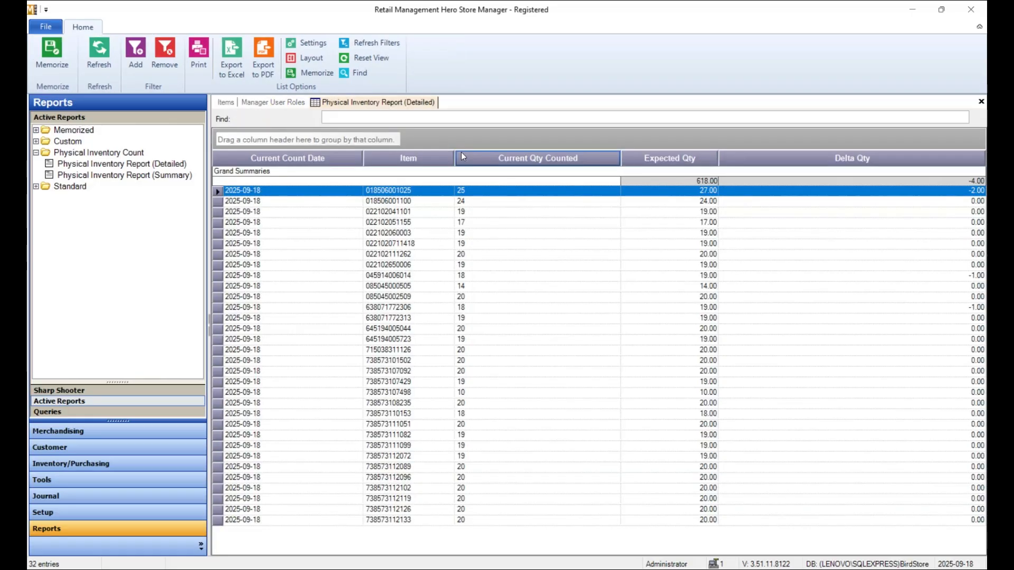